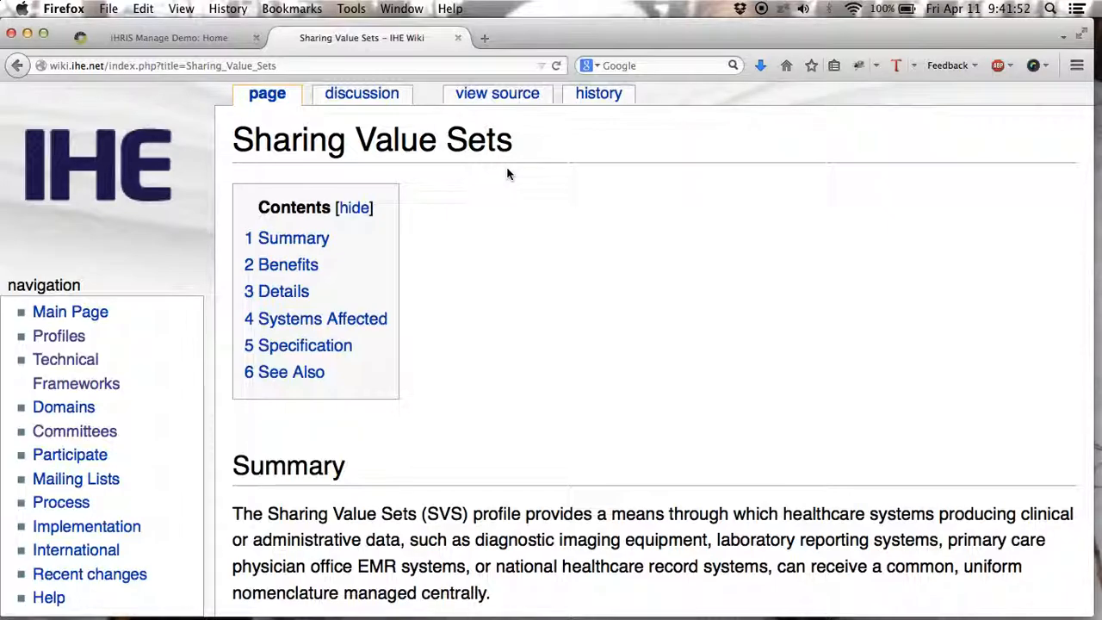
Switch to iHRIS Manage and open the Shared Value Sets configuration from the Configure System page
left_click(181, 39)
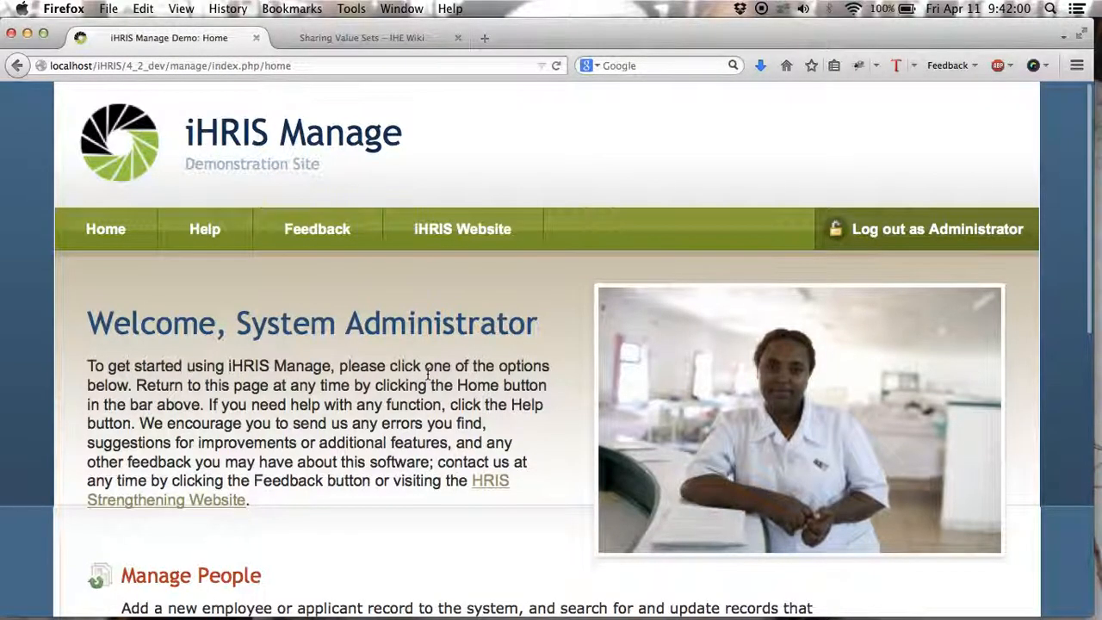
scroll(428, 374, "down", 3)
scroll(428, 379, "down", 5)
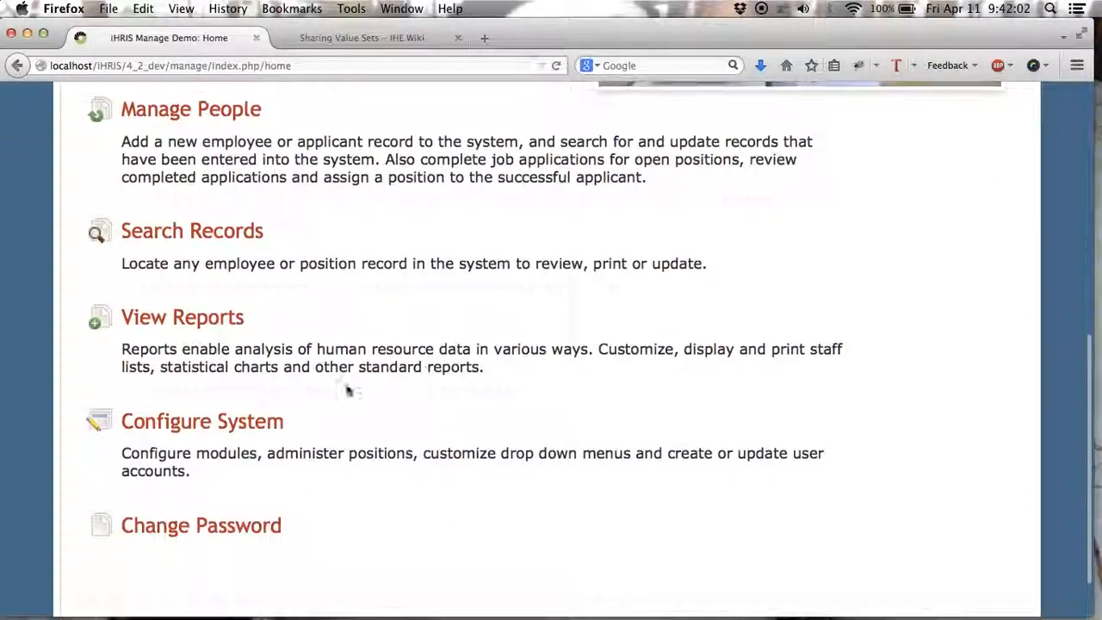
left_click(253, 423)
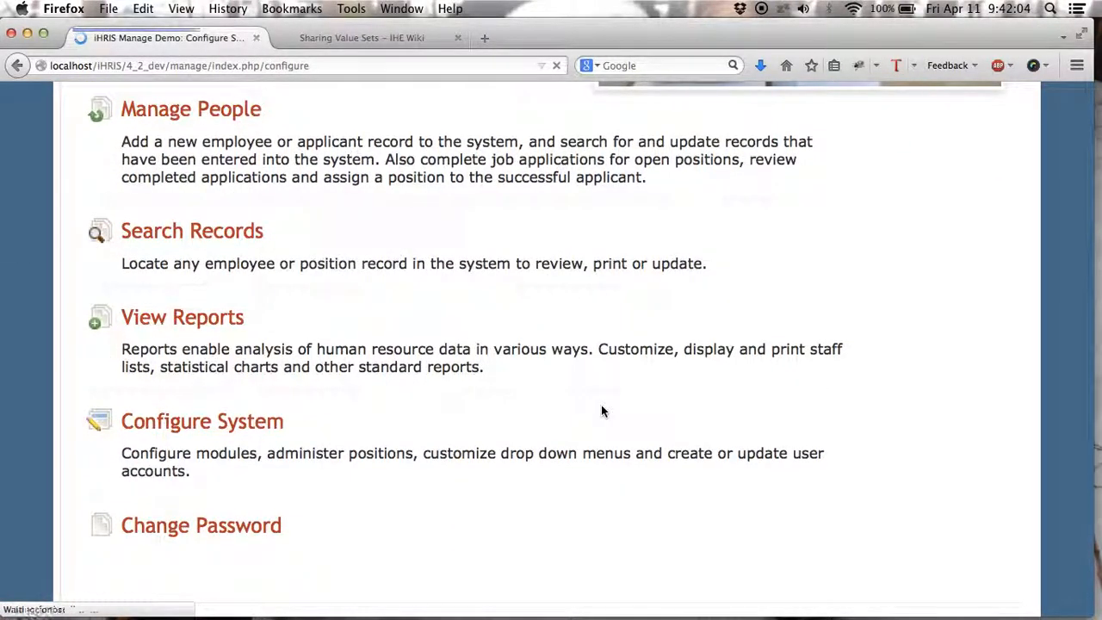
scroll(601, 404, "down", 7)
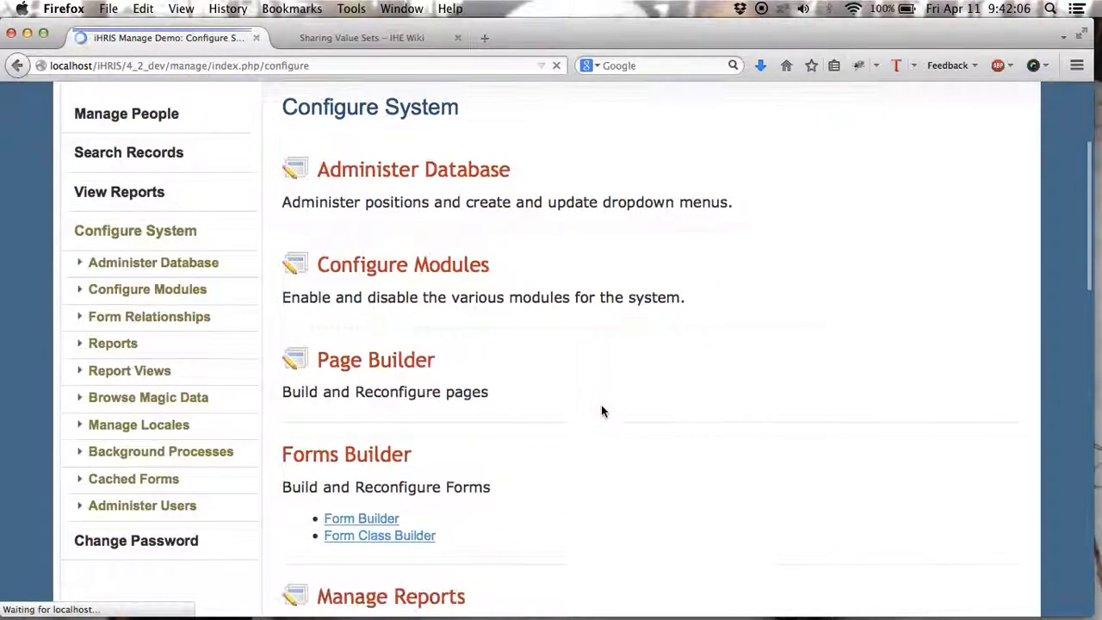
scroll(601, 411, "down", 5)
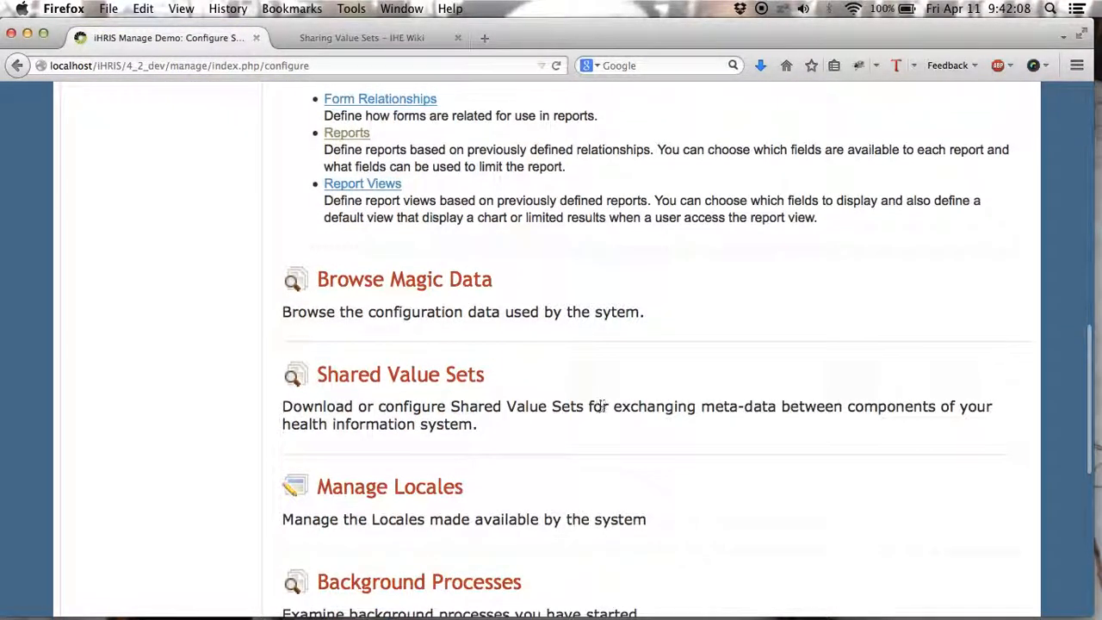
left_click(457, 376)
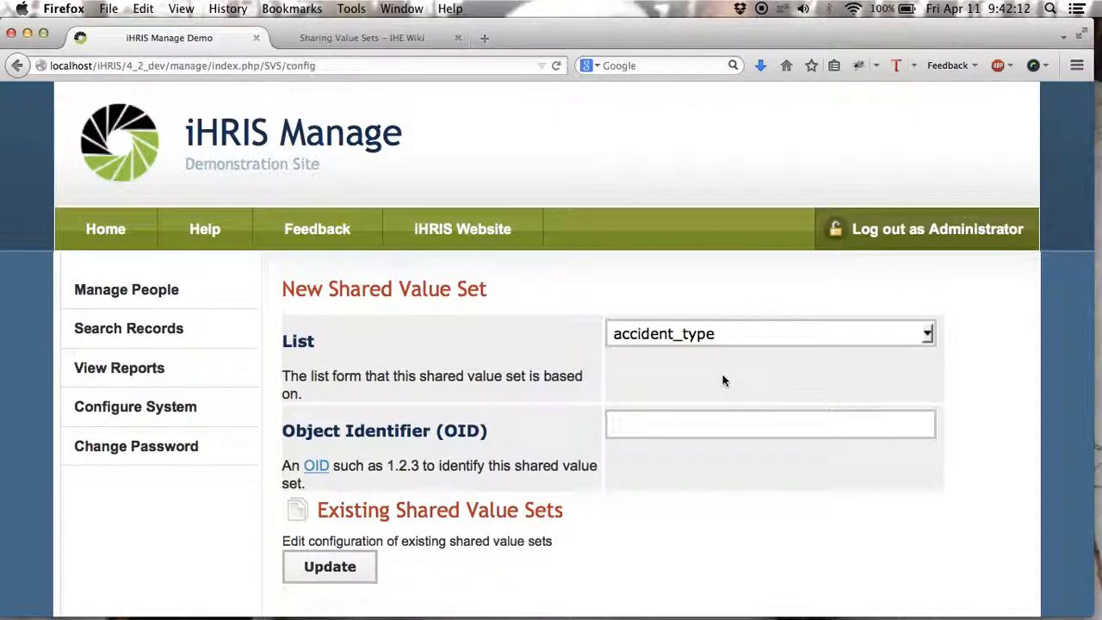
Choose job as the list form for the new shared value set
left_click(706, 336)
scroll(721, 454, "down", 5)
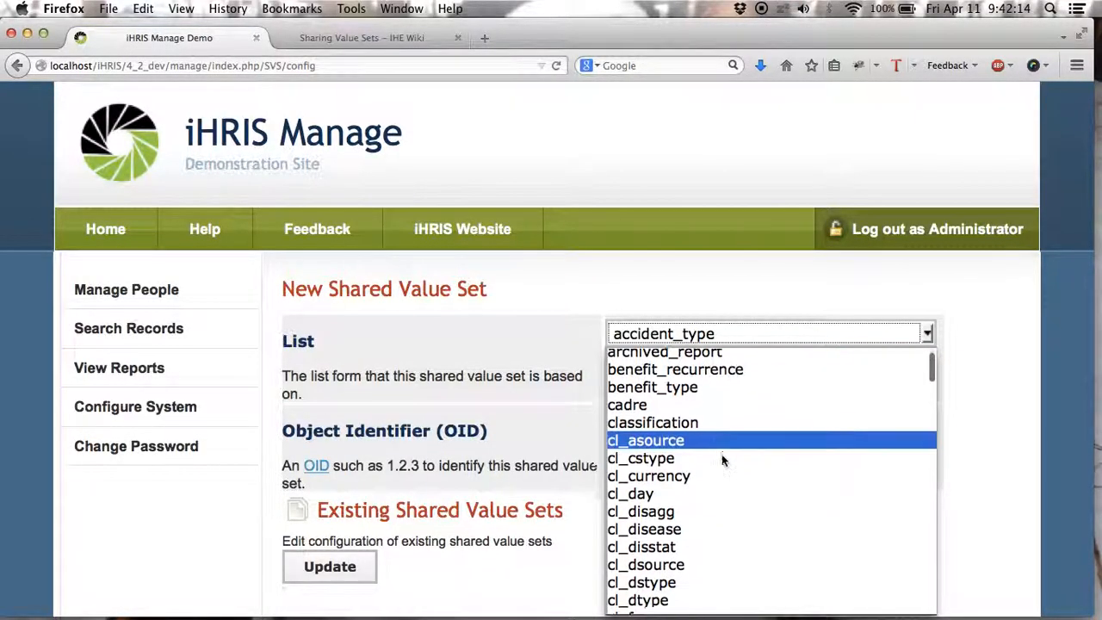
scroll(722, 460, "down", 10)
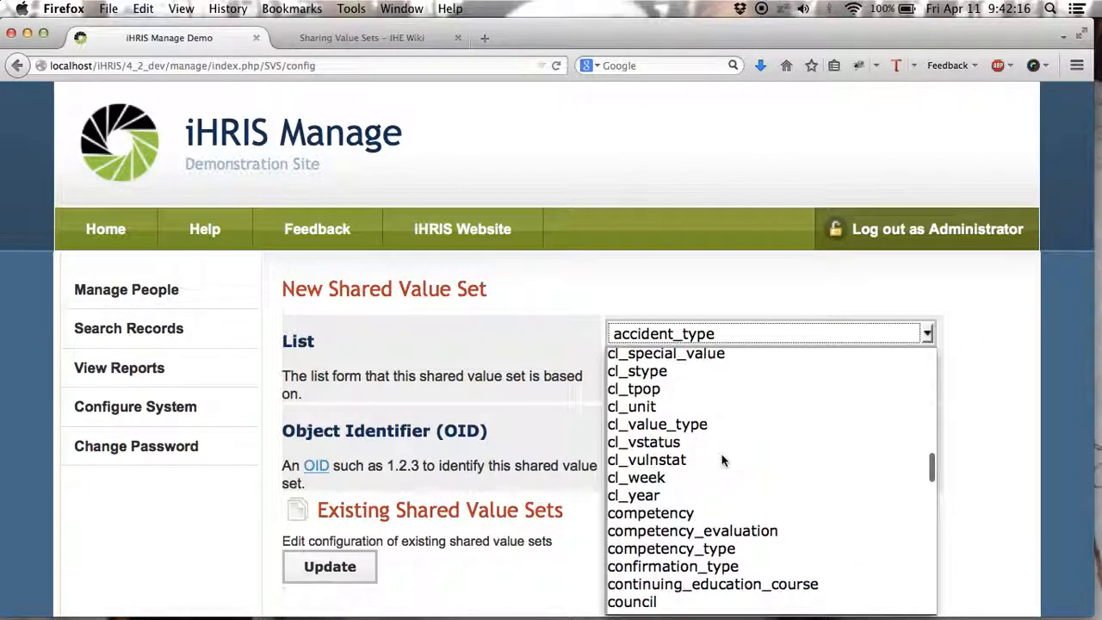
scroll(719, 521, "down", 3)
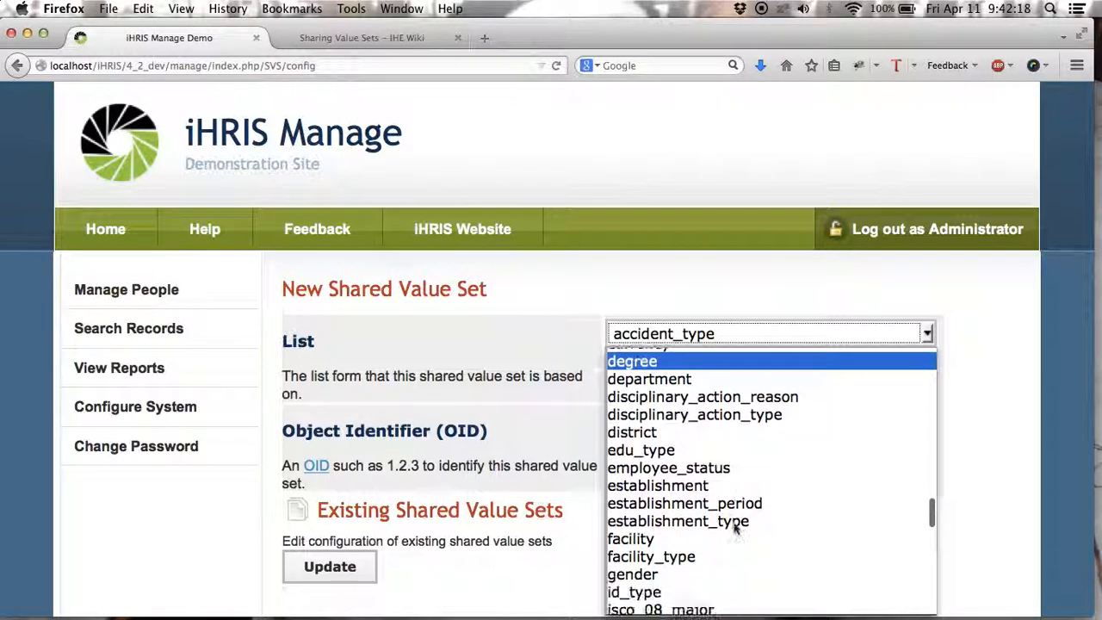
scroll(694, 470, "down", 5)
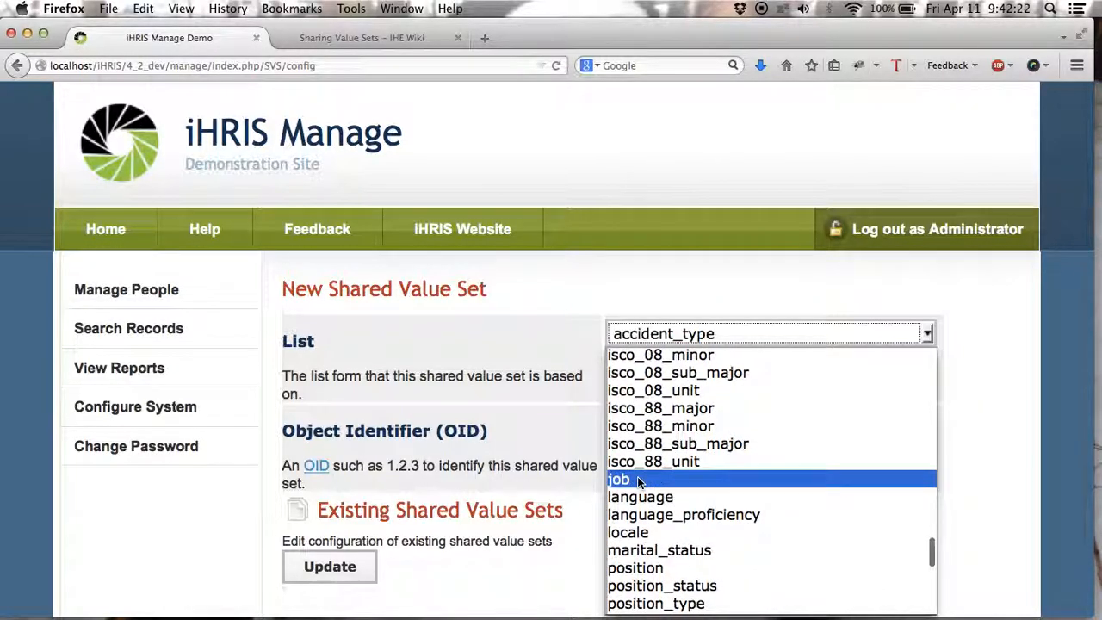
left_click(637, 479)
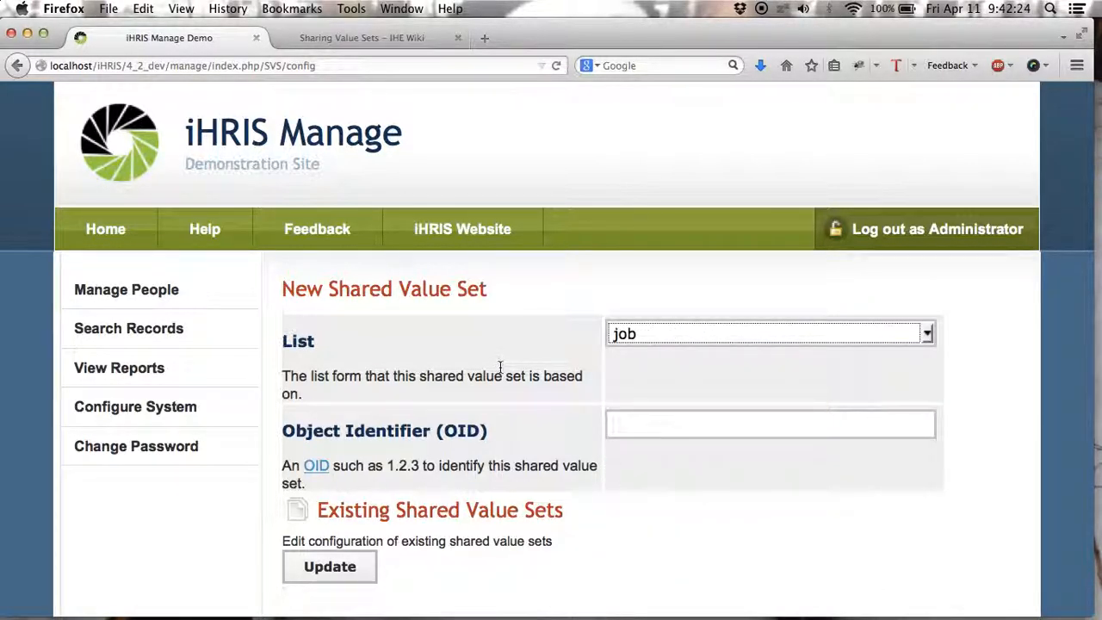
Look up the linked Wikipedia article on object identifiers, keeping the new value set form open, and return to the form
scroll(499, 368, "down", 3)
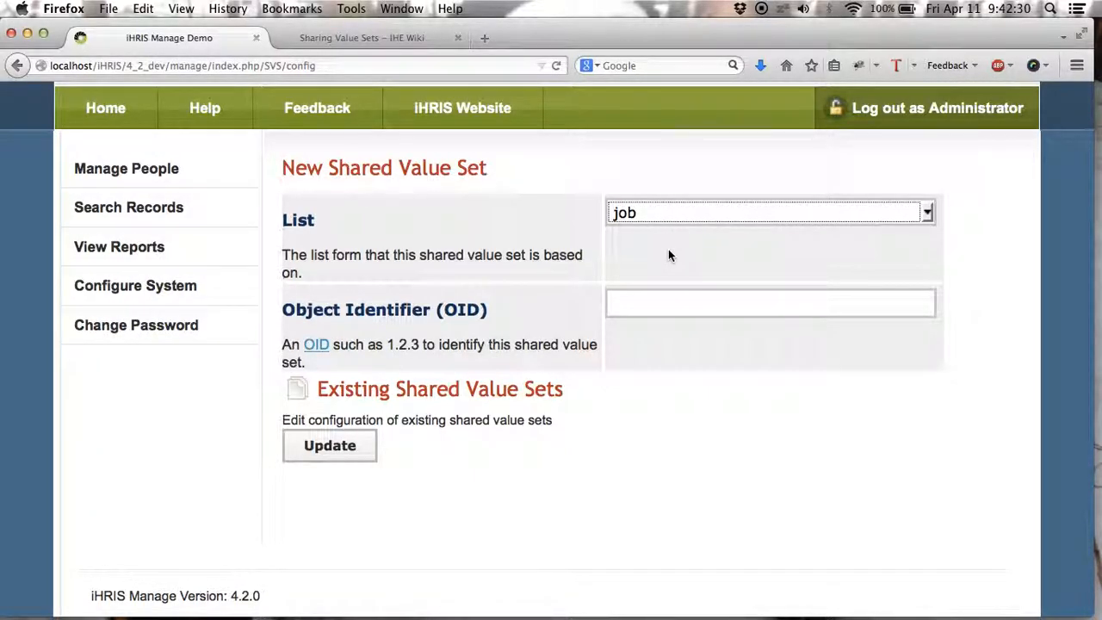
left_click(658, 300)
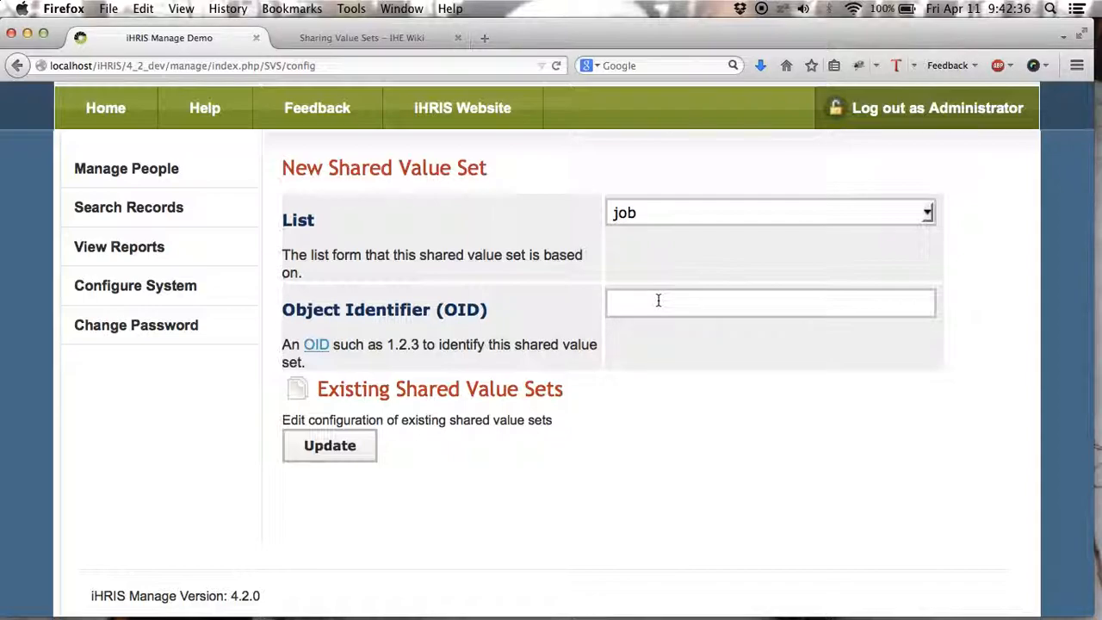
left_click(316, 344, "super")
left_click(561, 35)
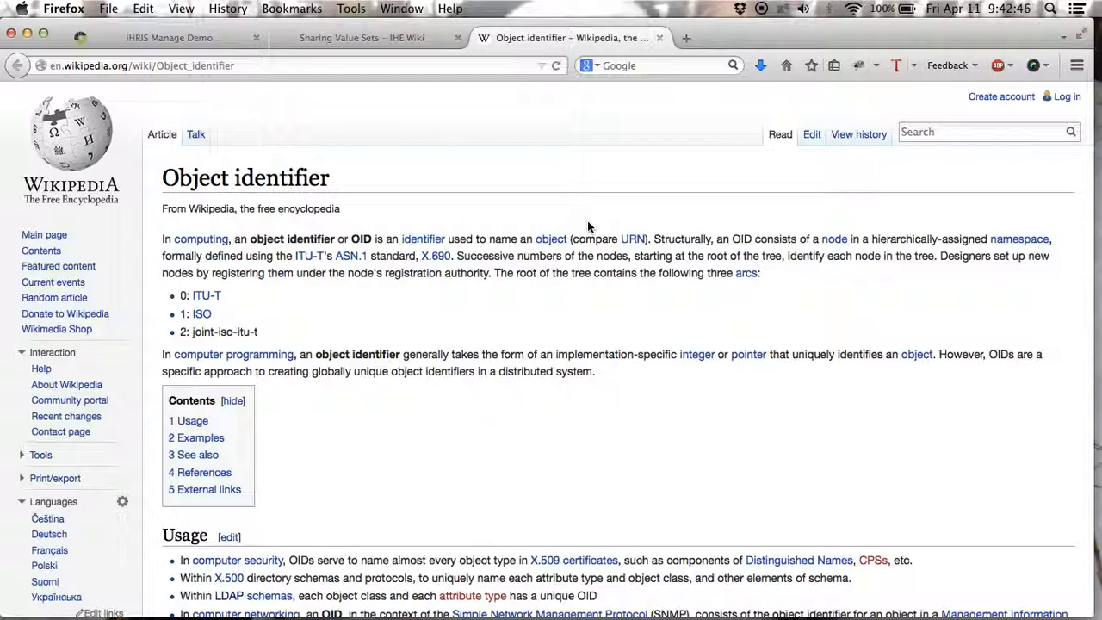
left_click(228, 34)
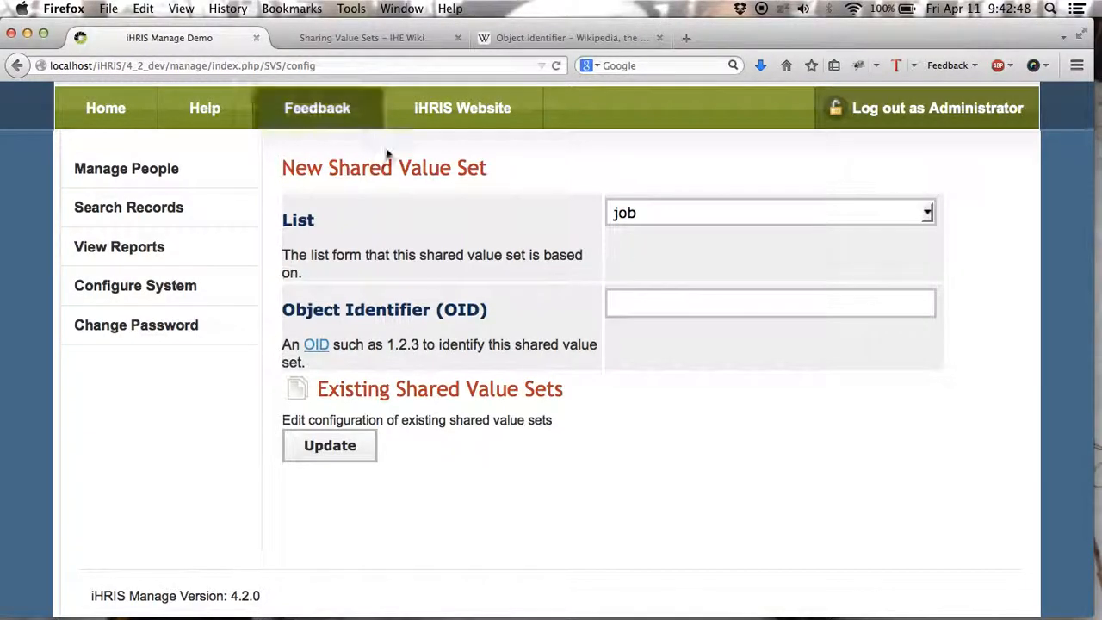
Set the new value set's object identifier to 9.8.7.6 and save the shared value set
left_click_drag(387, 347, 420, 347)
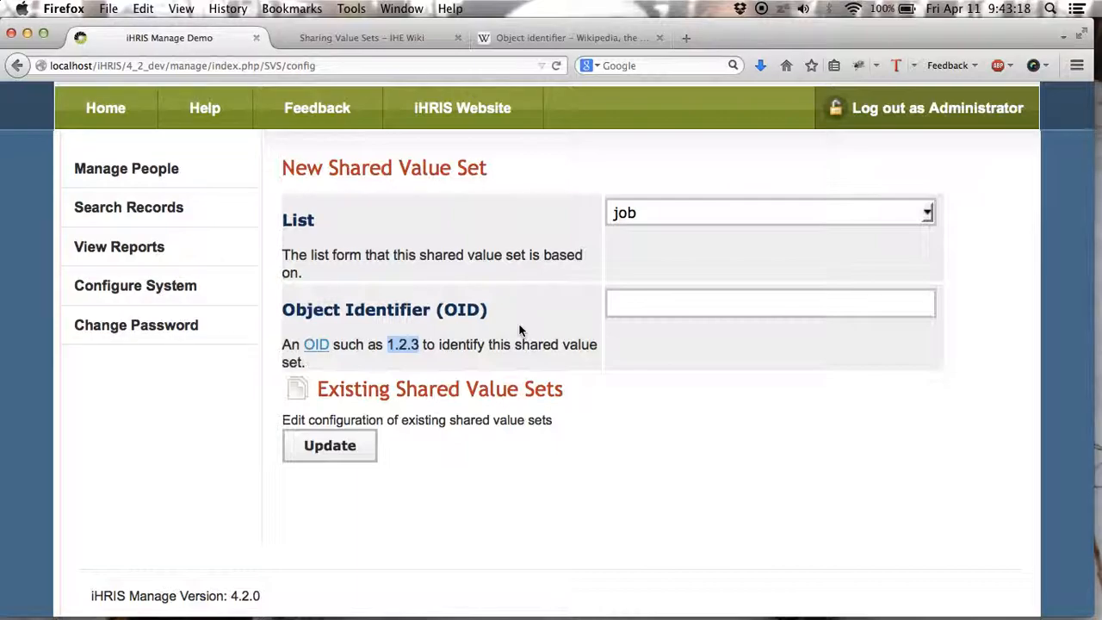
left_click(715, 303)
type("9.")
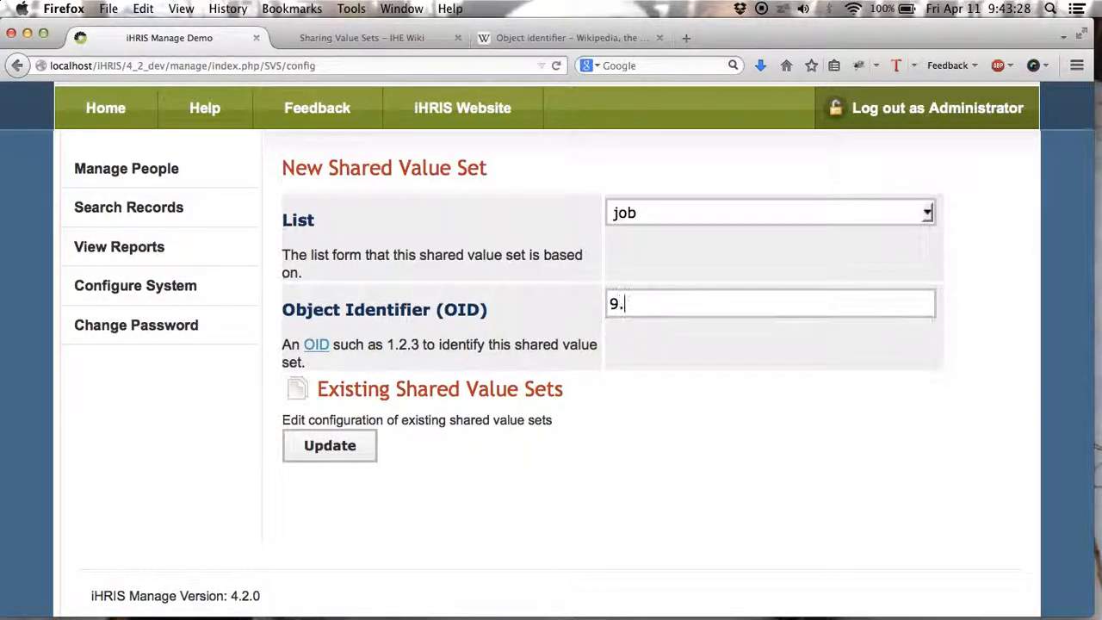
type("8.7.6")
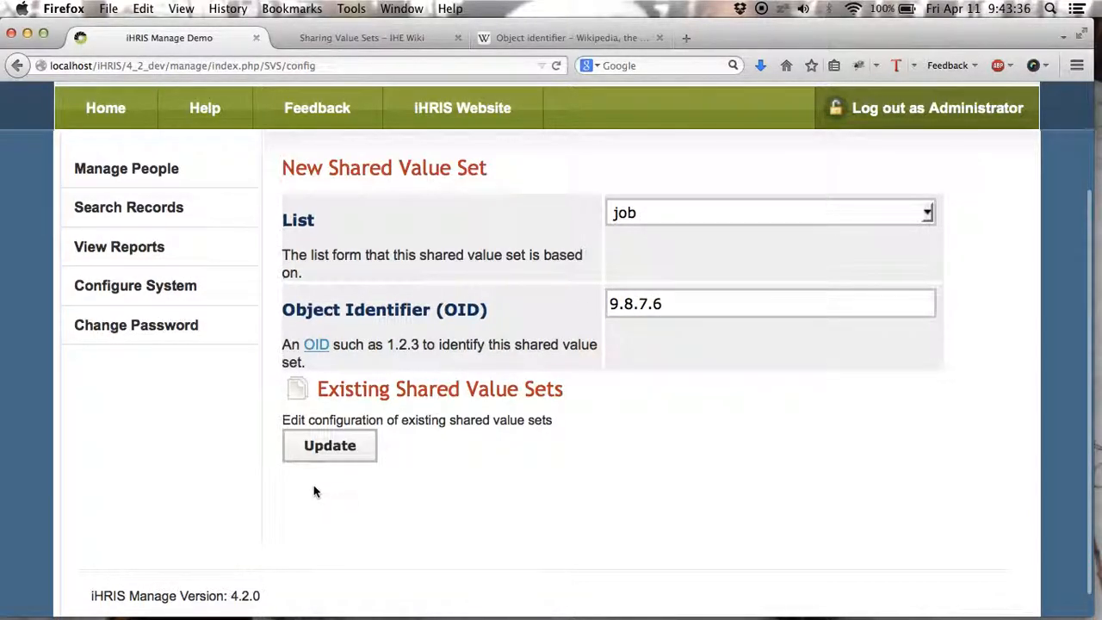
left_click(350, 455)
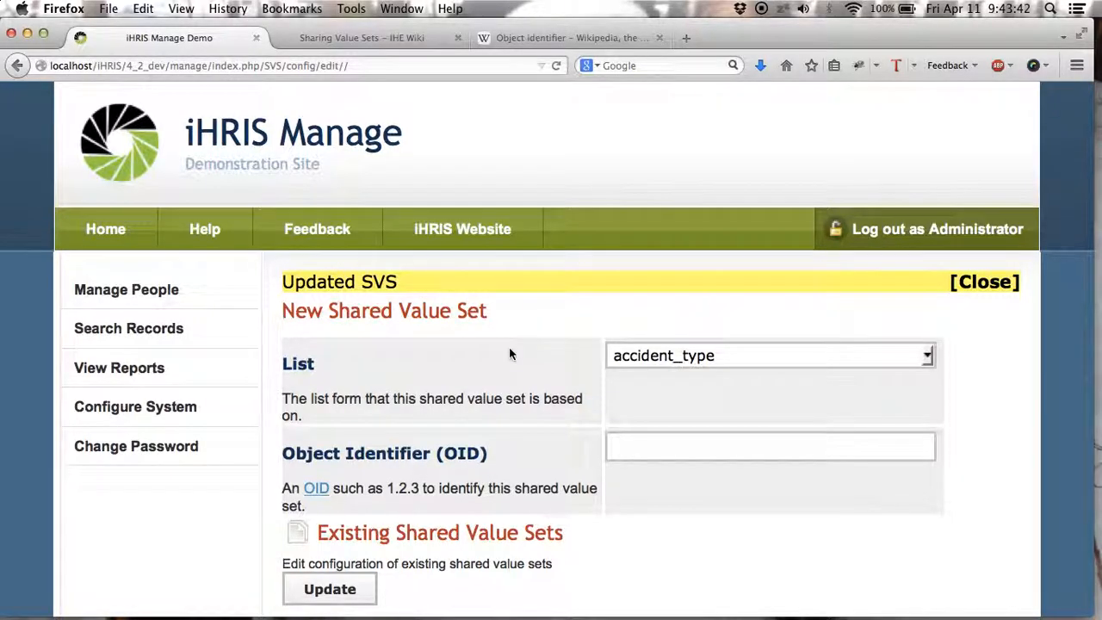
Expand the existing shared value sets and highlight the publish URL of the 9.8.7.6 entry
scroll(508, 347, "down", 2)
scroll(508, 347, "down", 2)
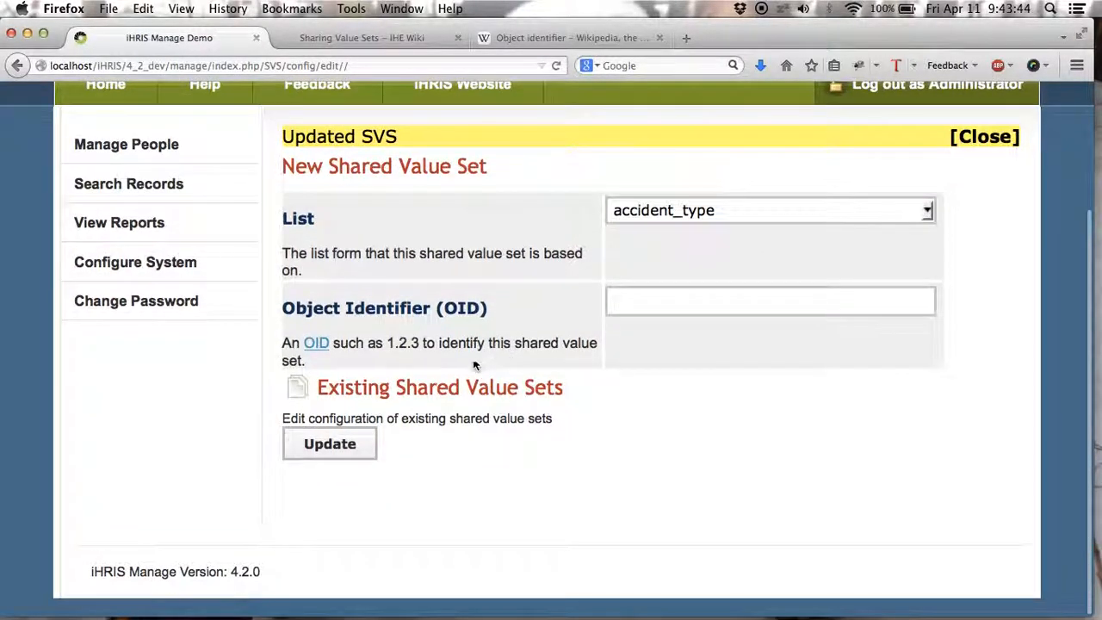
left_click(386, 388)
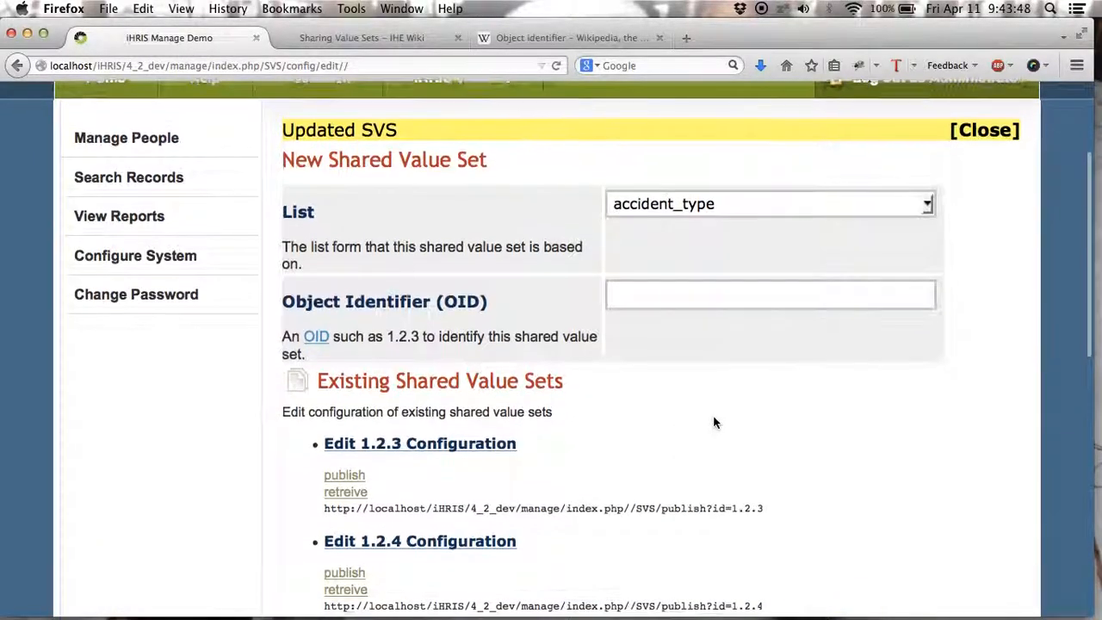
scroll(714, 423, "down", 6)
scroll(714, 422, "down", 9)
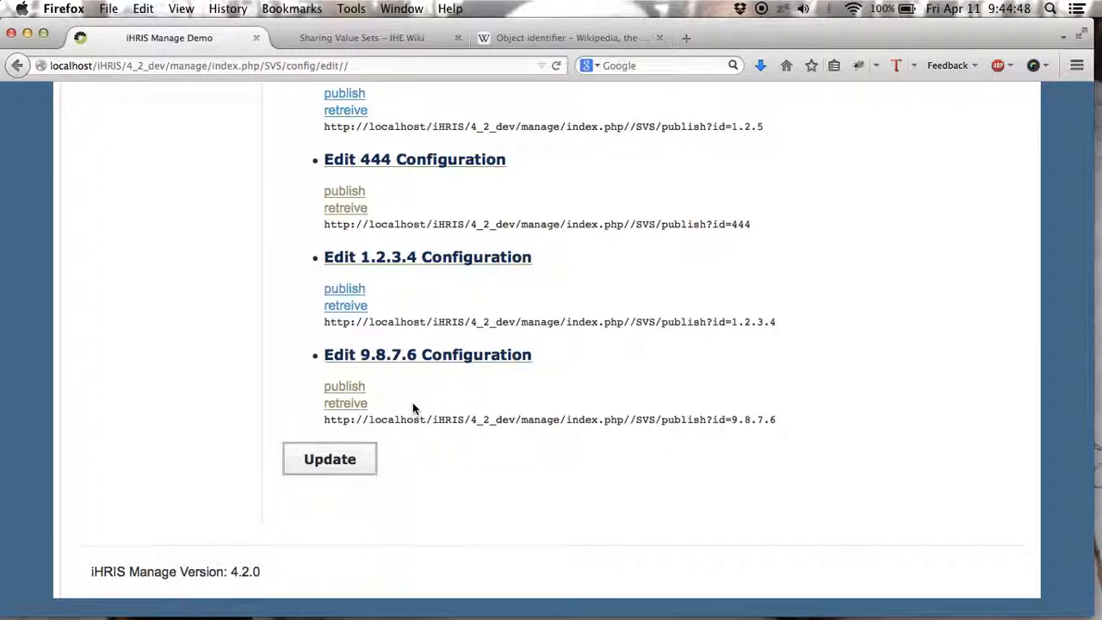
left_click_drag(325, 422, 782, 439)
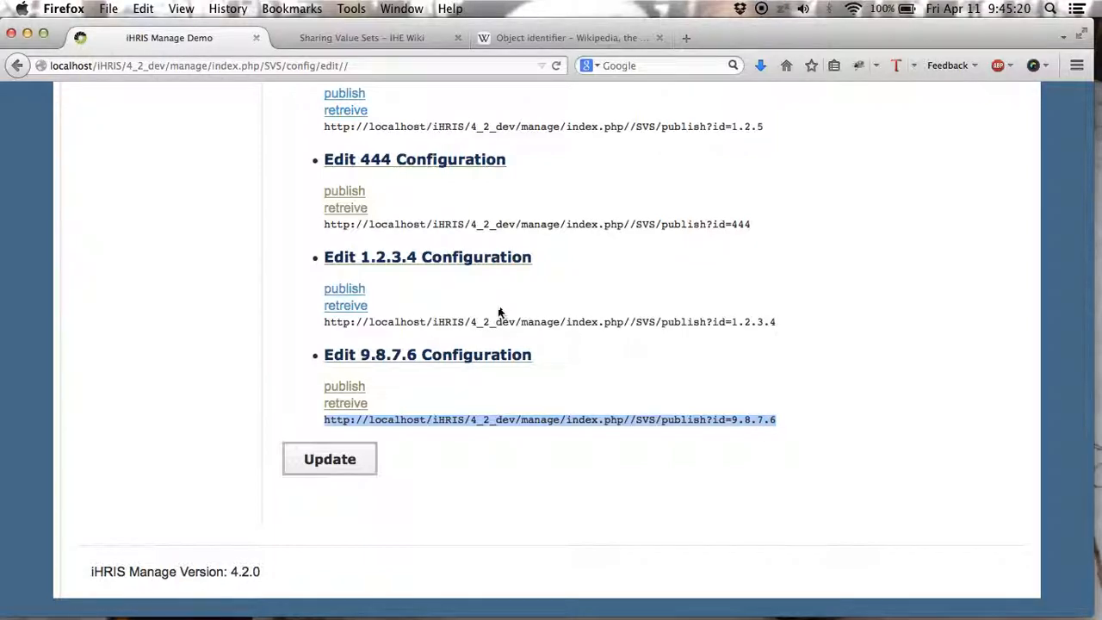
Open the 9.8.7.6 configuration and review its list, hidden members, limit clause and meta settings
left_click(467, 355)
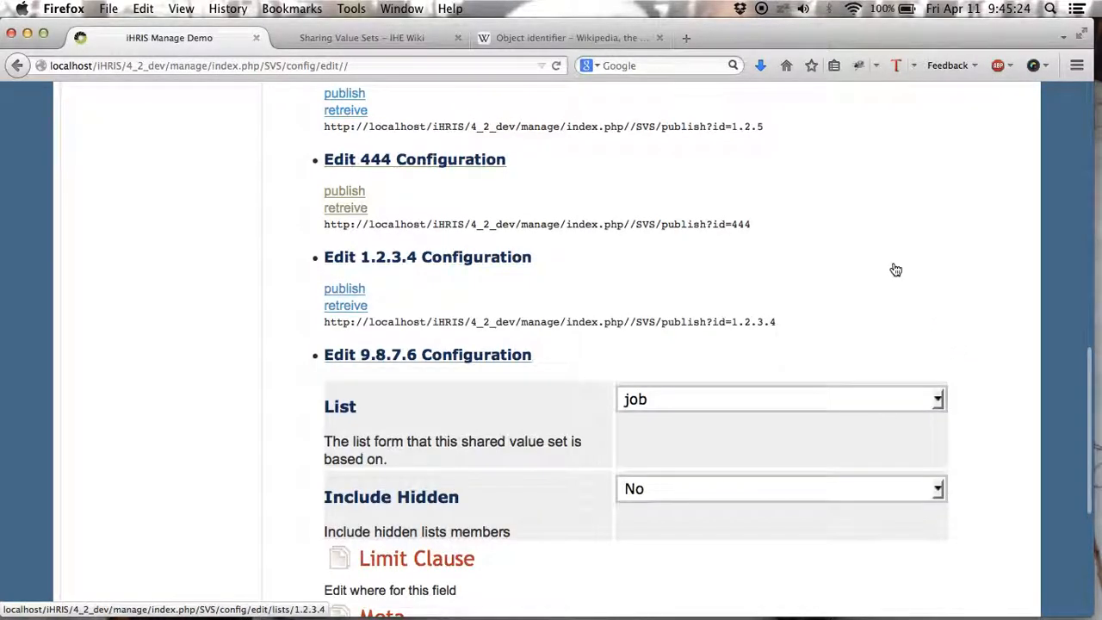
scroll(896, 269, "down", 3)
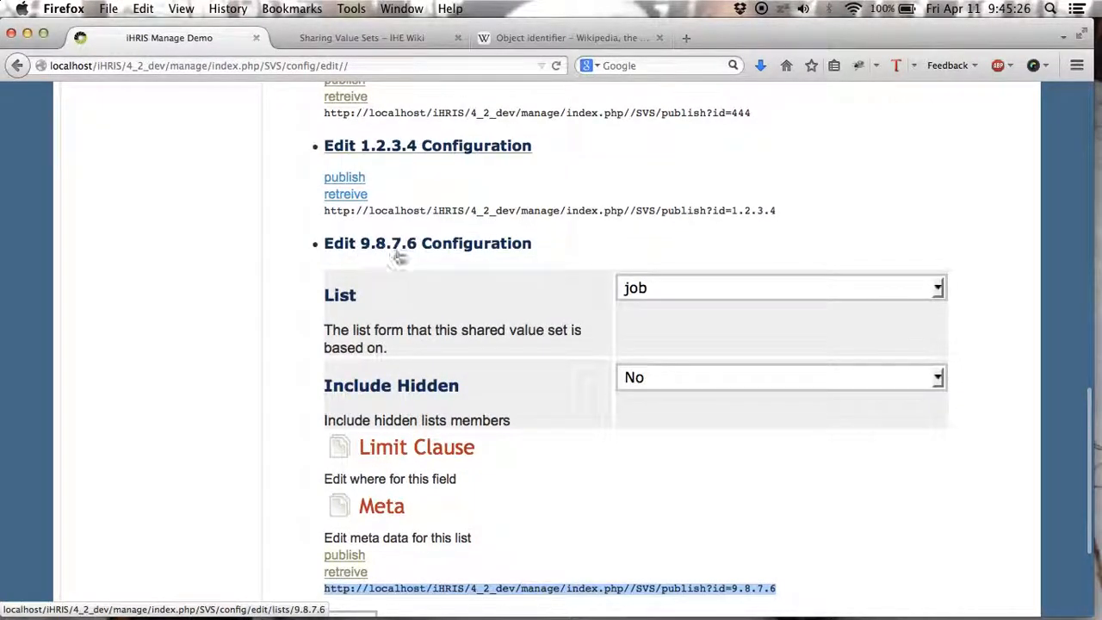
scroll(580, 270, "down", 2)
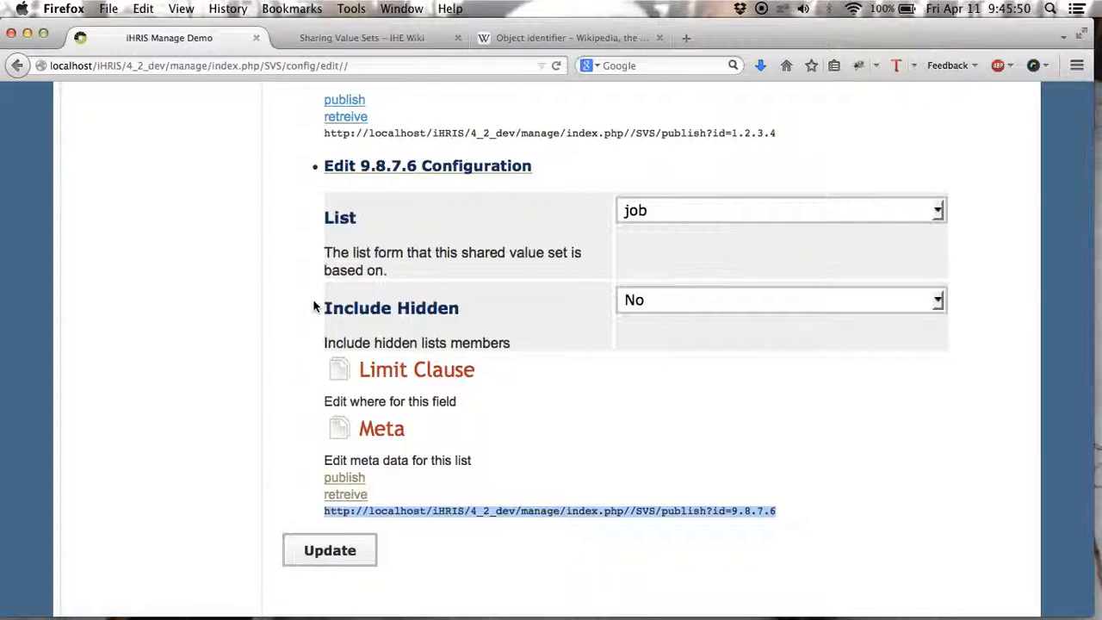
scroll(313, 306, "down", 3)
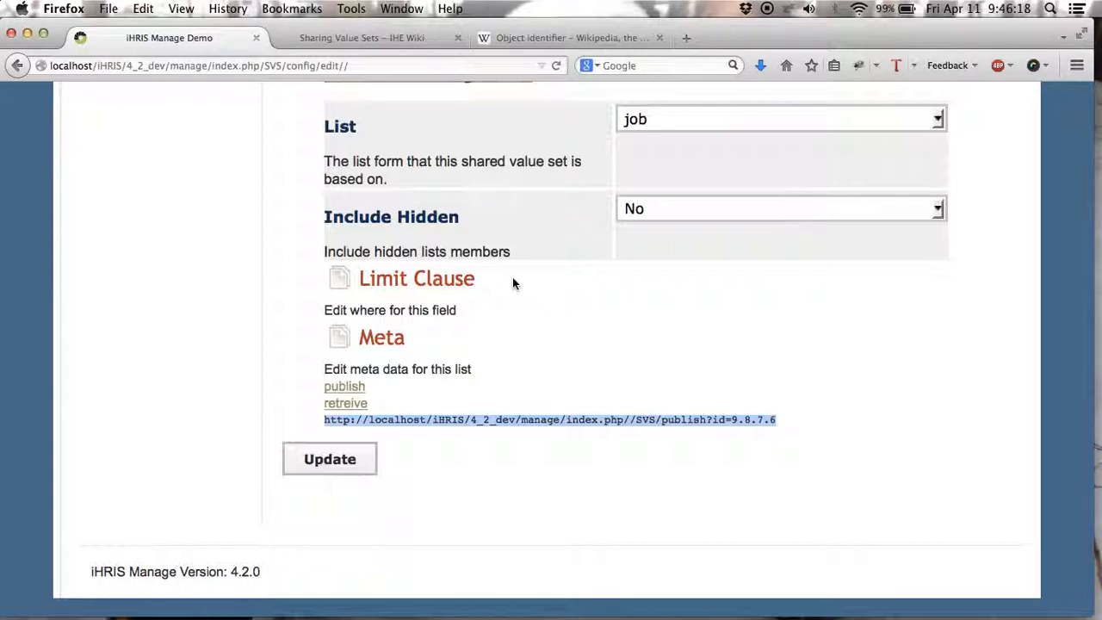
Expand the limit clause of the 9.8.7.6 value set, review the limit node types, and collapse it again
left_click(461, 286)
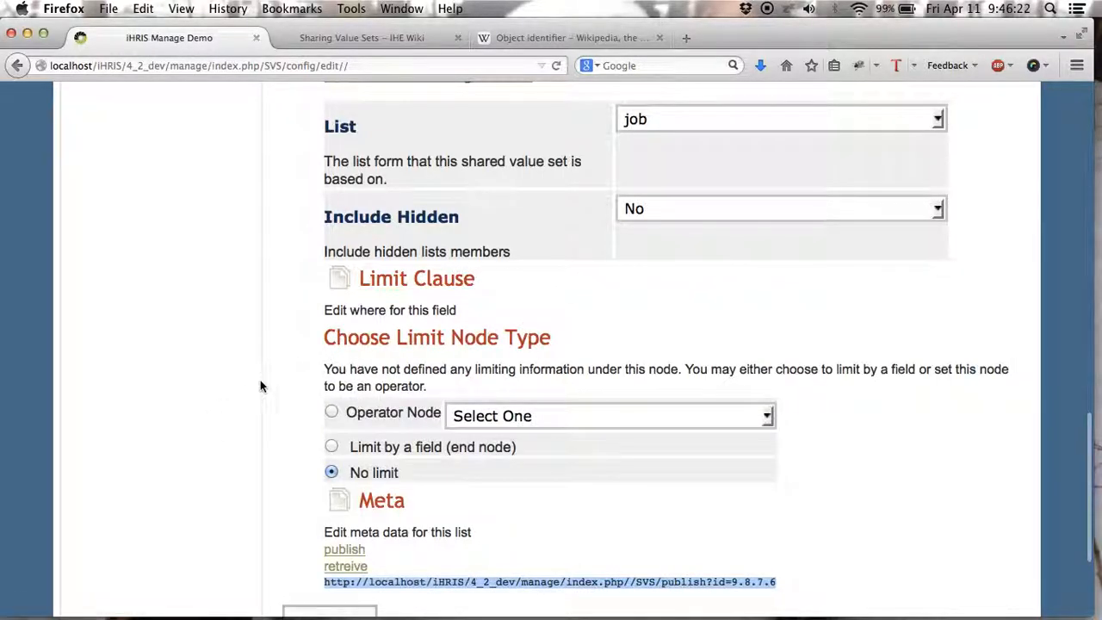
scroll(261, 386, "down", 2)
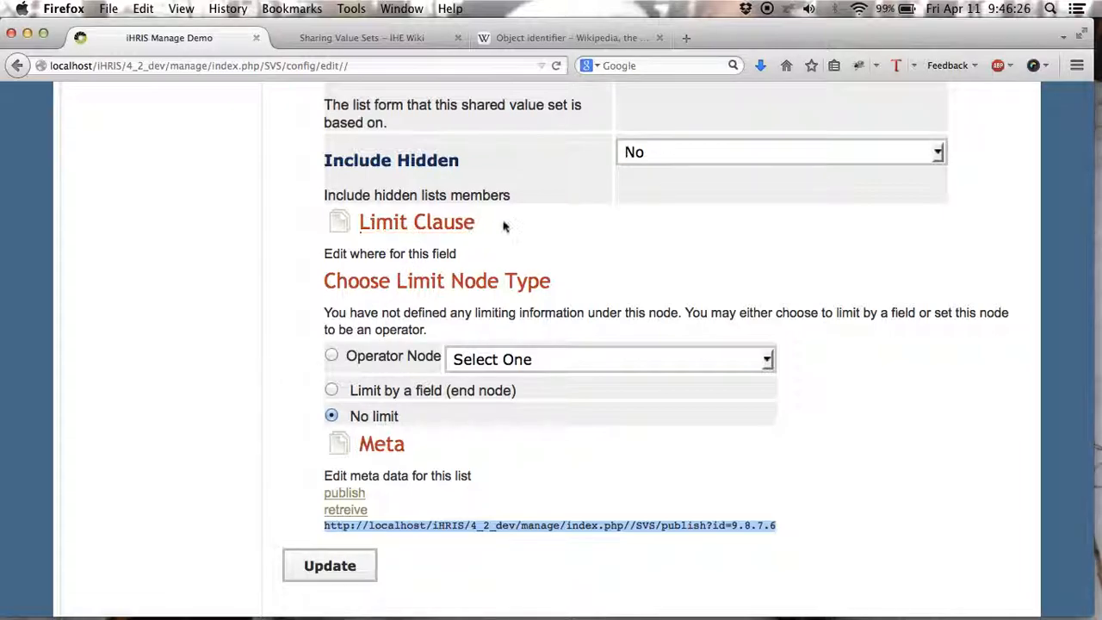
scroll(522, 221, "up", 2)
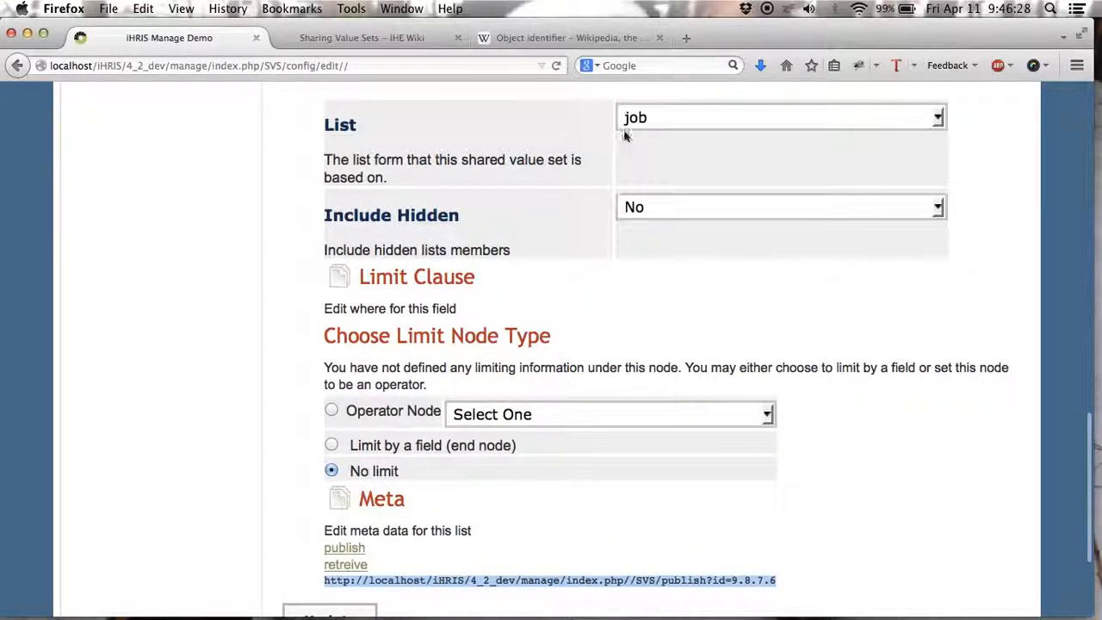
left_click(473, 280)
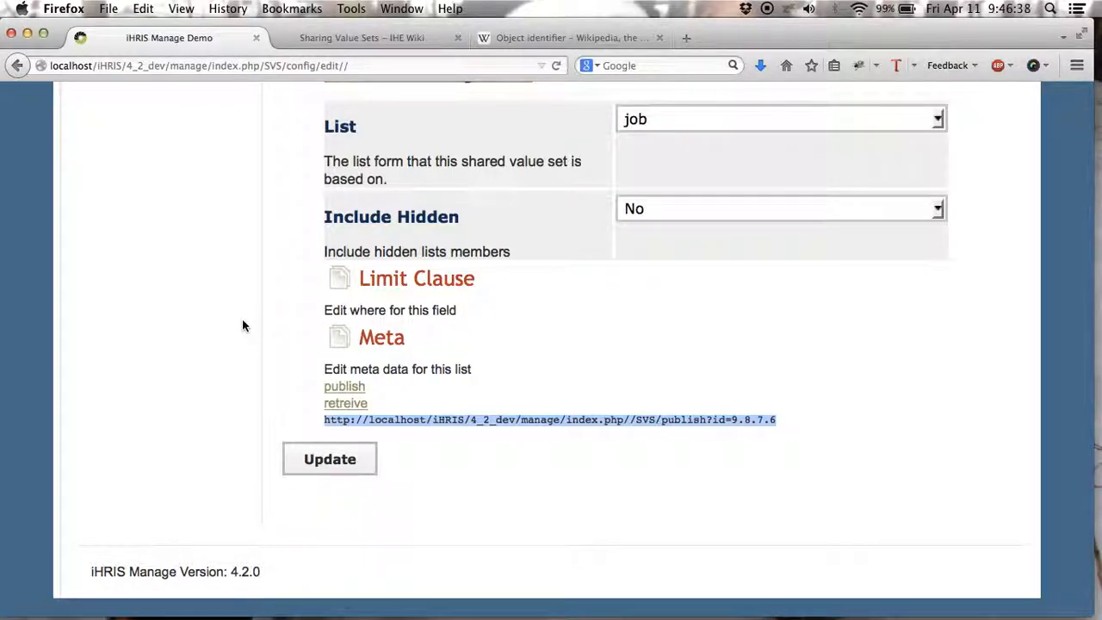
Collapse the 9.8.7.6 configuration and publish that shared value set
scroll(448, 160, "up", 1)
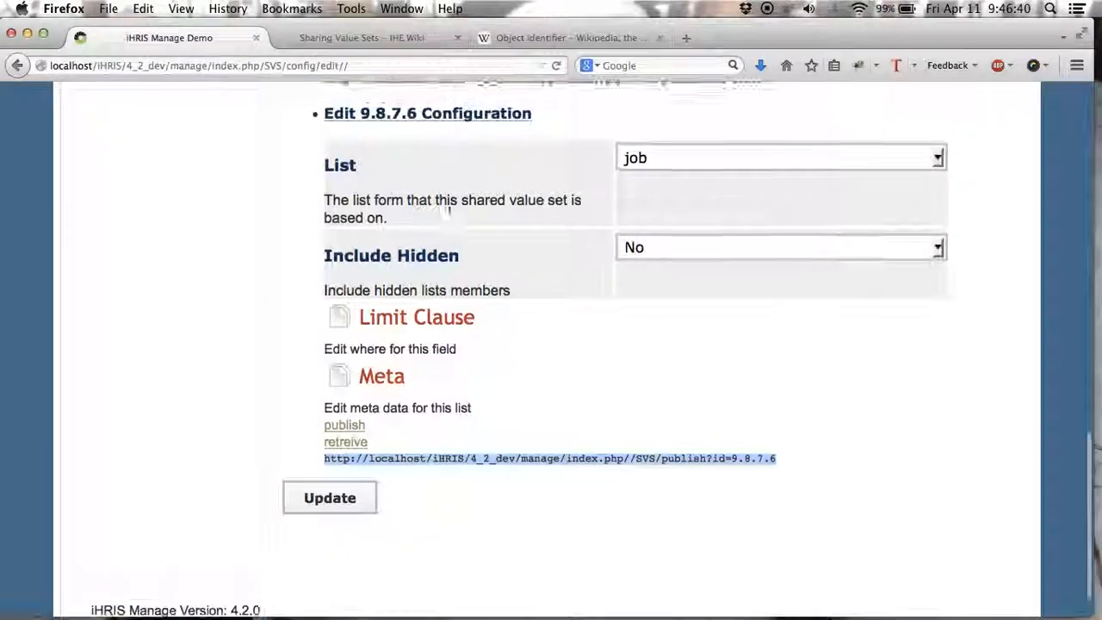
left_click(472, 138)
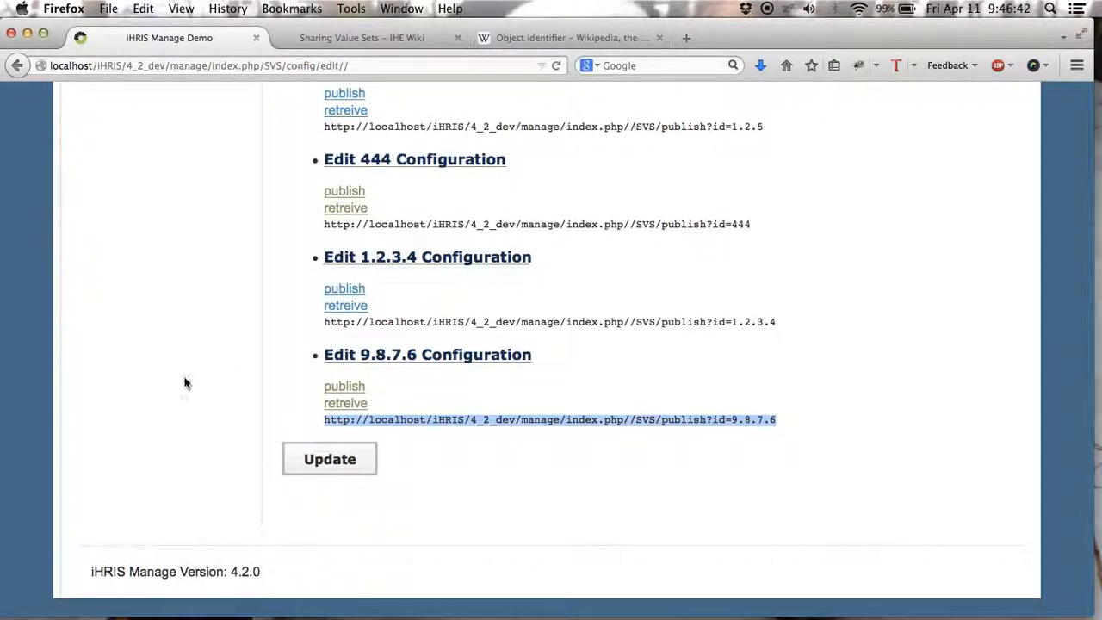
left_click(342, 386)
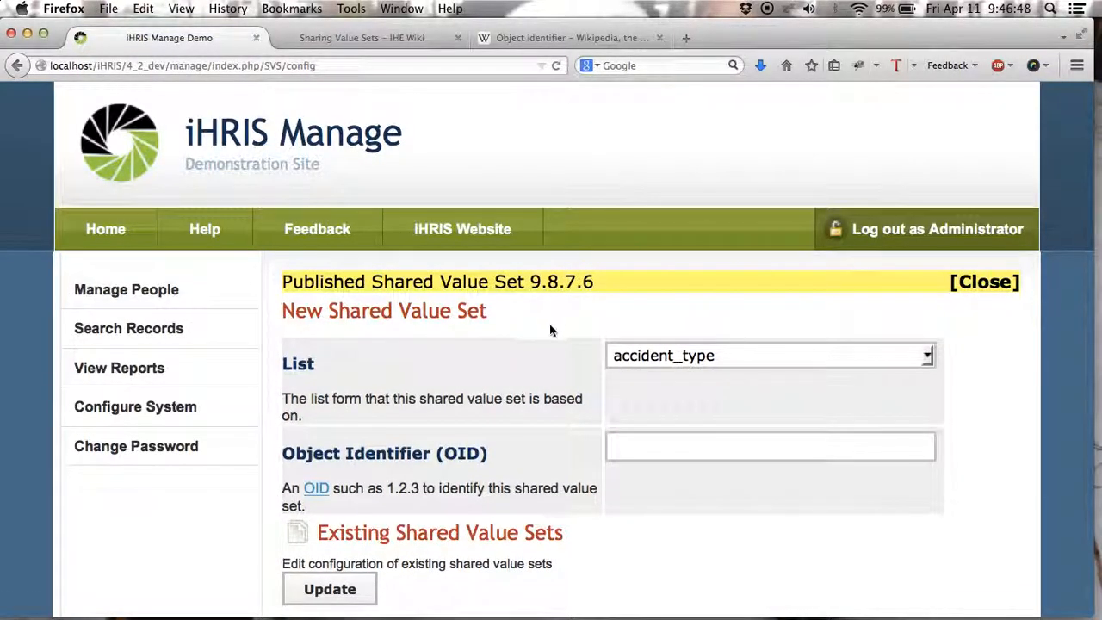
scroll(551, 434, "down", 4)
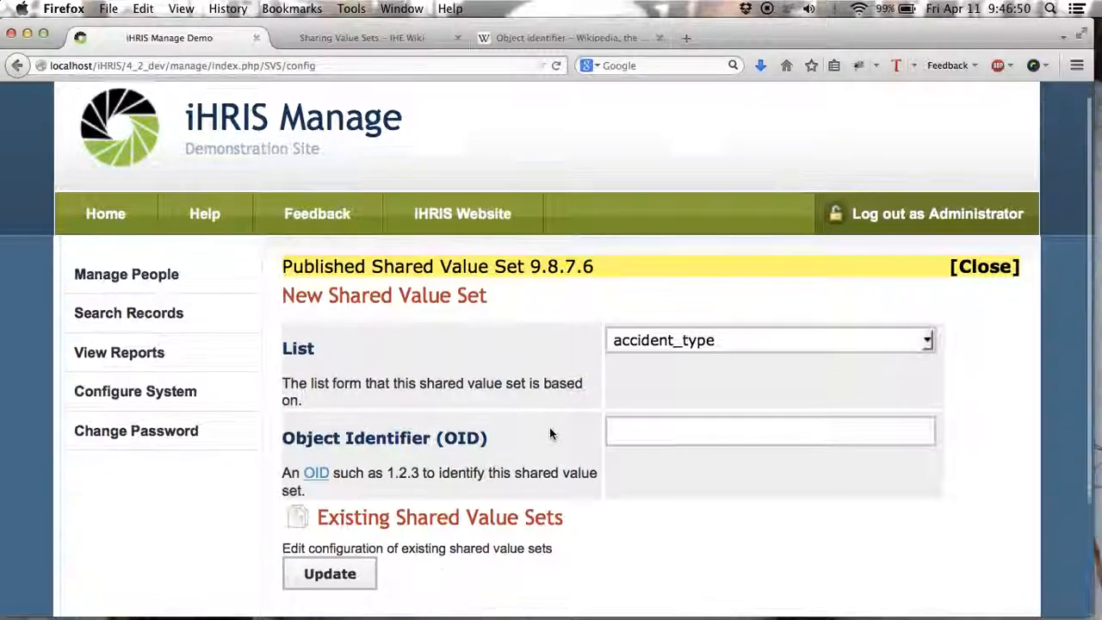
Expand the existing shared value sets and retrieve the published 9.8.7.6 value set as XML
left_click(512, 390)
scroll(679, 399, "down", 6)
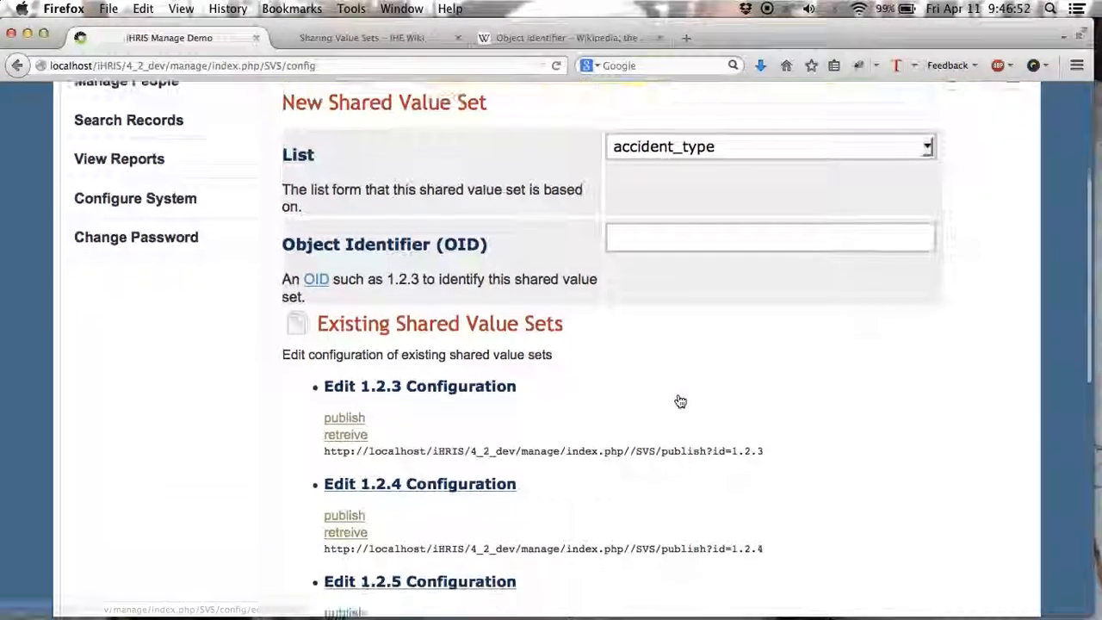
scroll(678, 396, "down", 4)
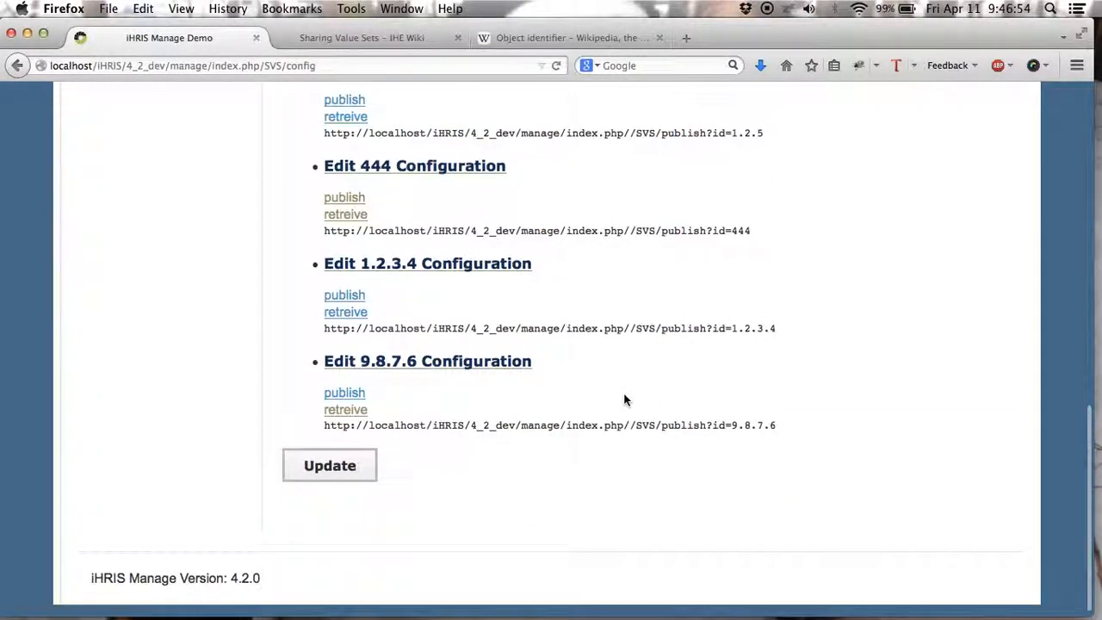
left_click(349, 412)
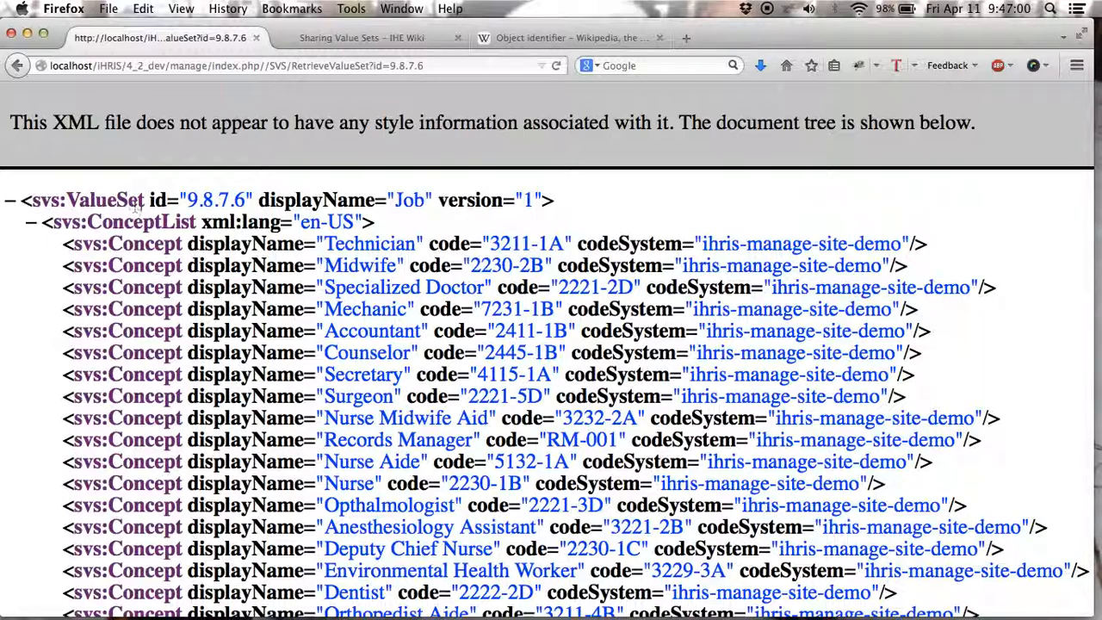
Highlight the id, version and display name values of the ValueSet element in the retrieved XML
left_click_drag(188, 194, 246, 197)
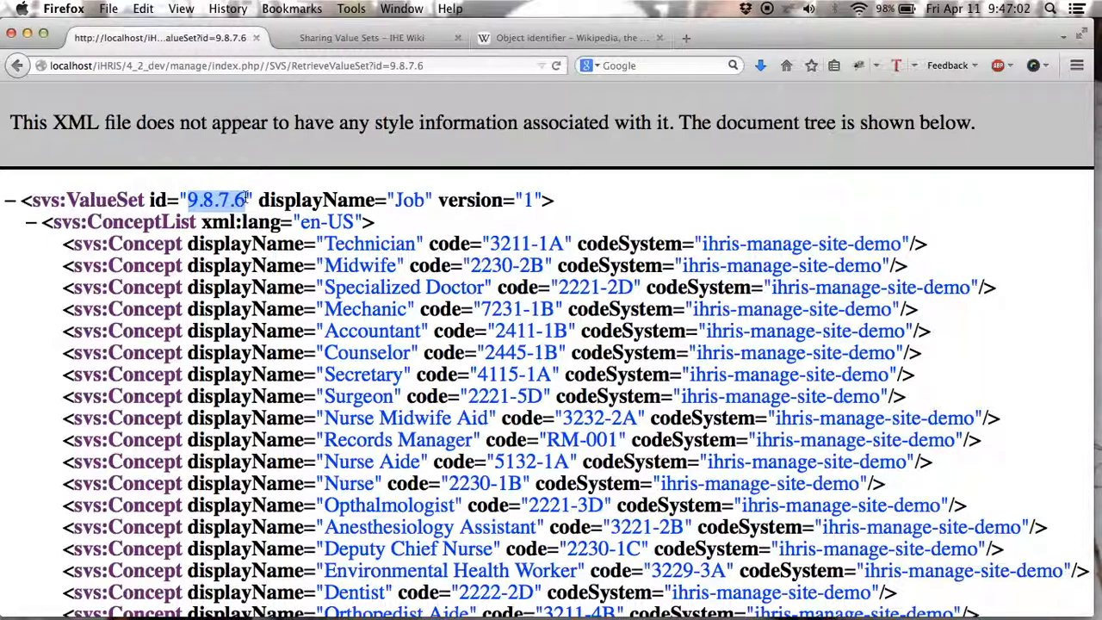
left_click_drag(521, 199, 535, 199)
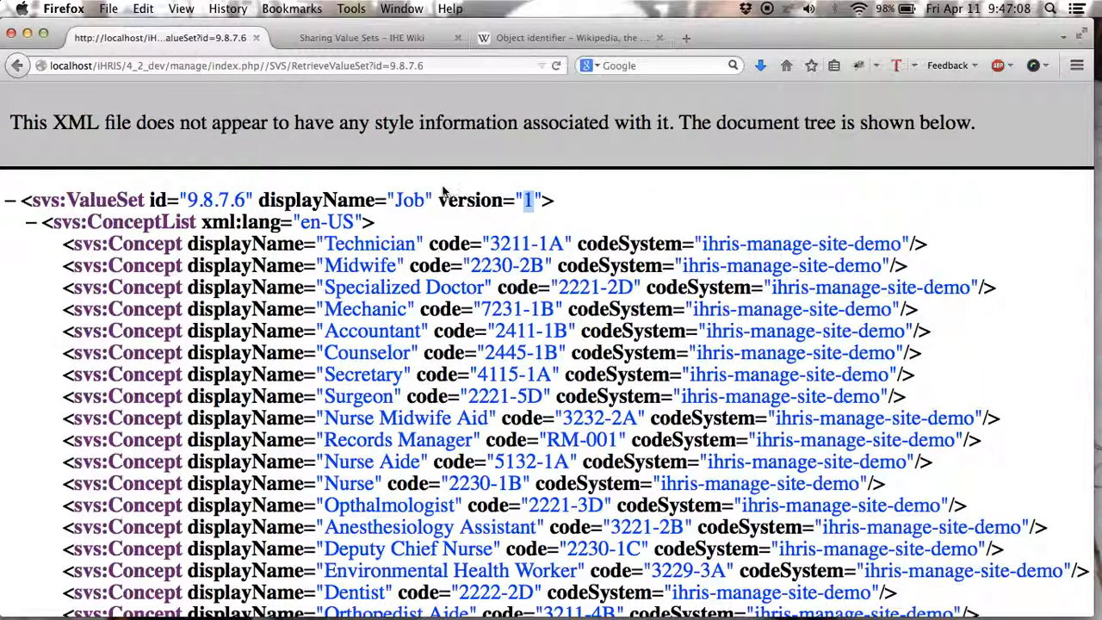
mouse_move(396, 200)
left_mouse_down()
mouse_move(427, 200)
mouse_move(396, 198)
left_mouse_up()
left_click(226, 248)
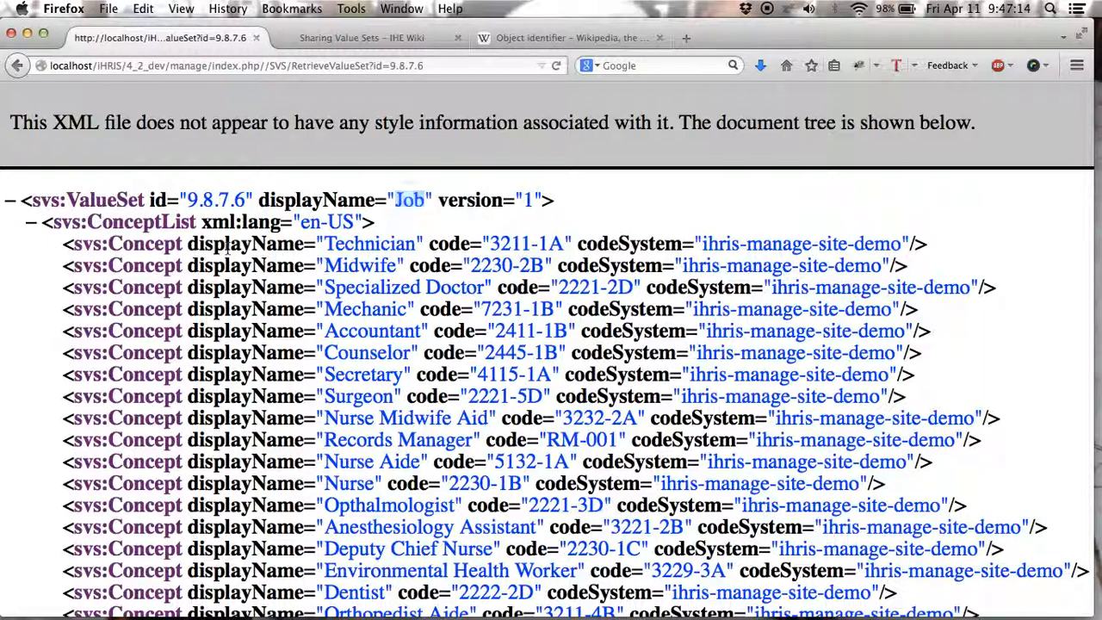
Highlight the display name and code of the Technician concept in the retrieved XML
scroll(227, 247, "down", 2)
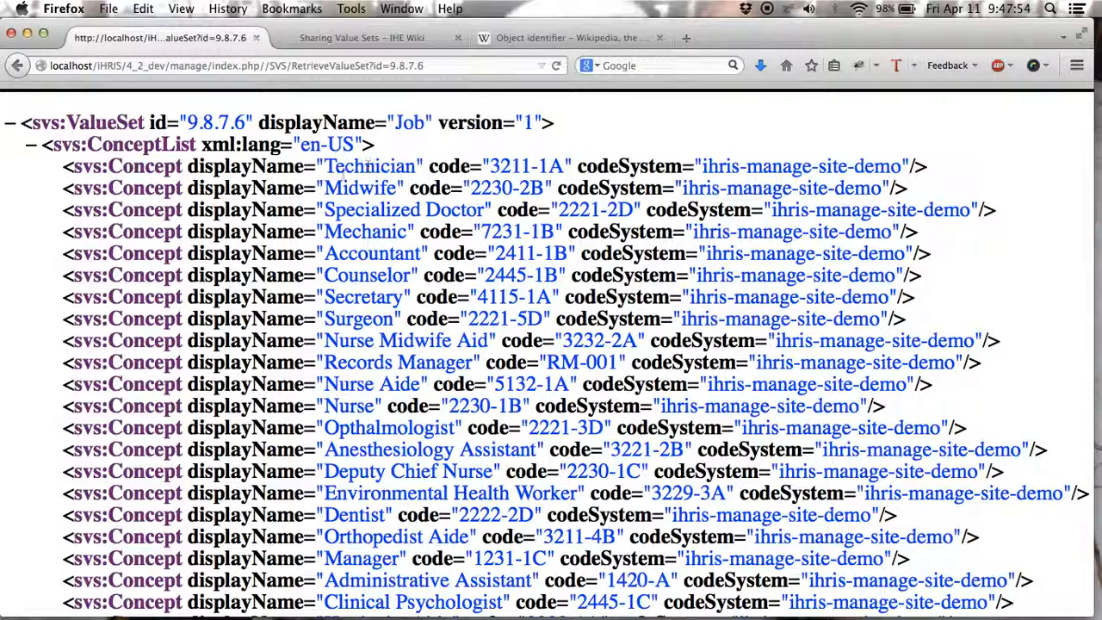
left_click_drag(326, 166, 415, 161)
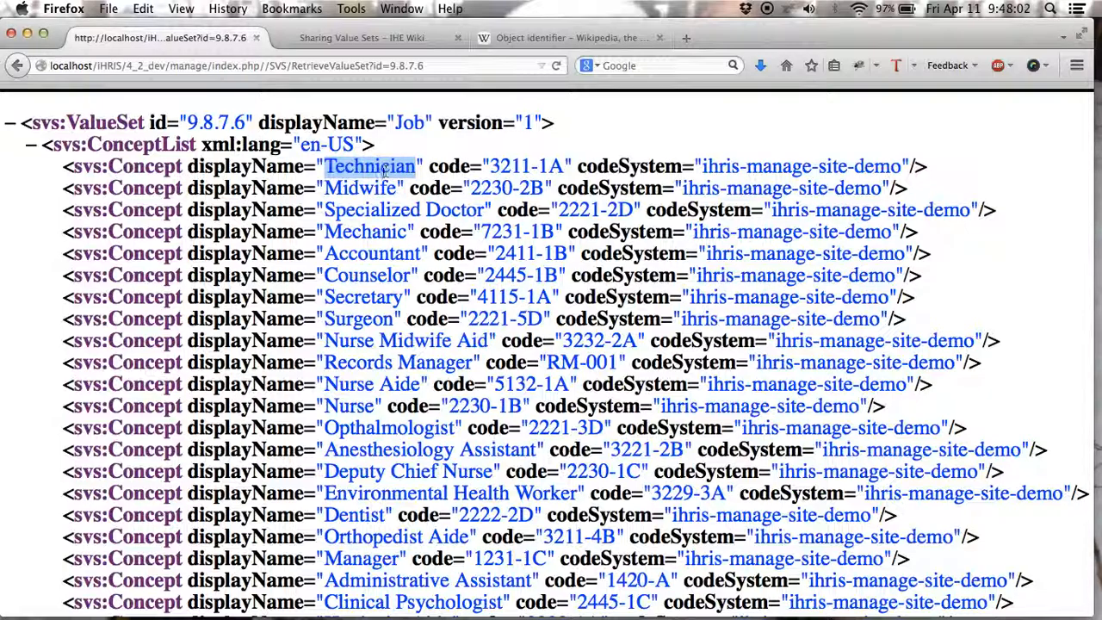
left_click_drag(491, 169, 564, 166)
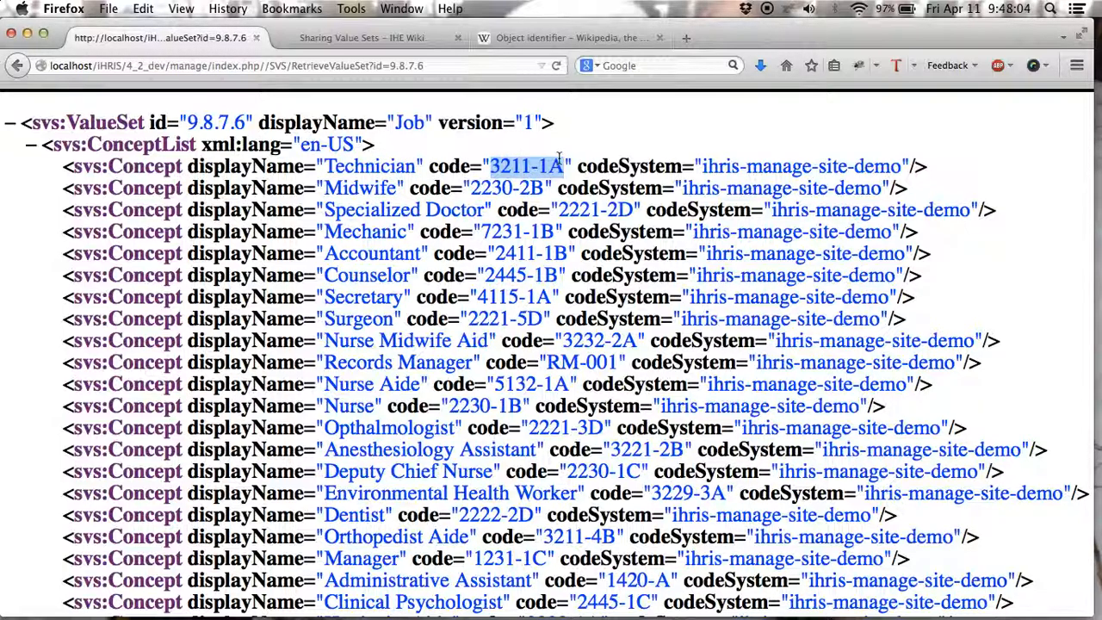